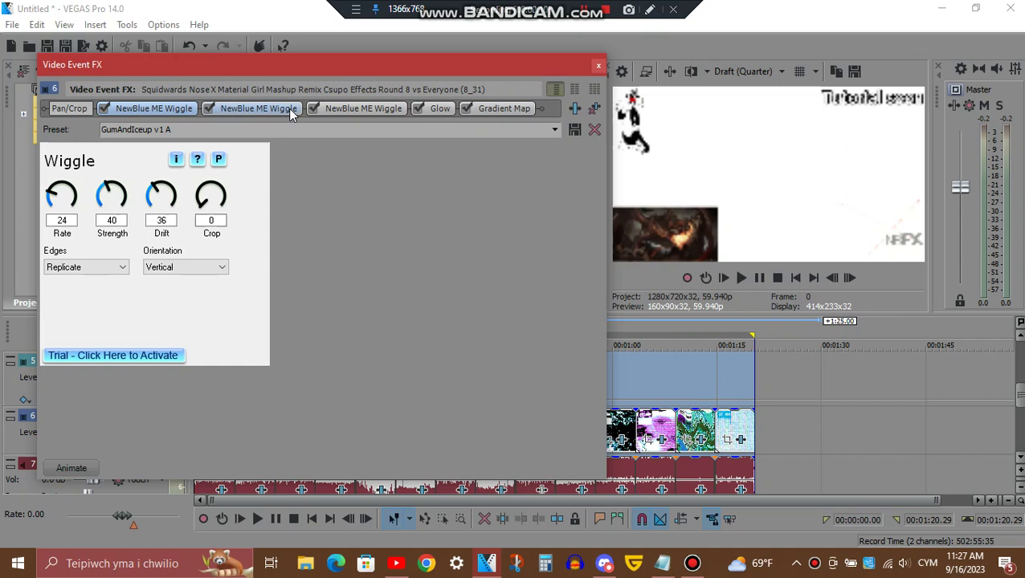
Step: Review the second and third NewBlue ME Wiggle settings and the Glow settings in the first video event's effect chain
{"action": "left_click", "coordinate": [289, 109]}
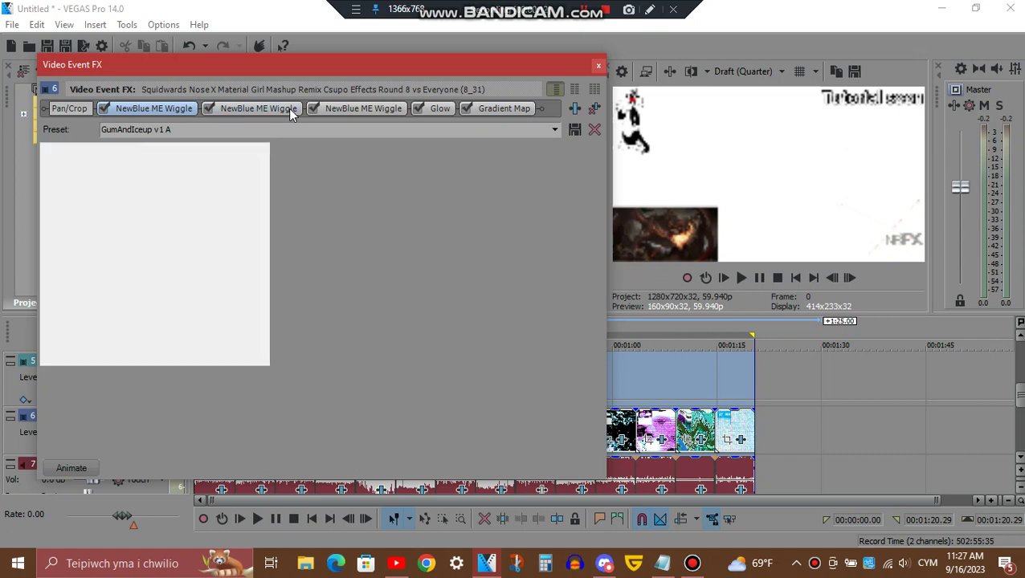
{"action": "left_click", "coordinate": [379, 110]}
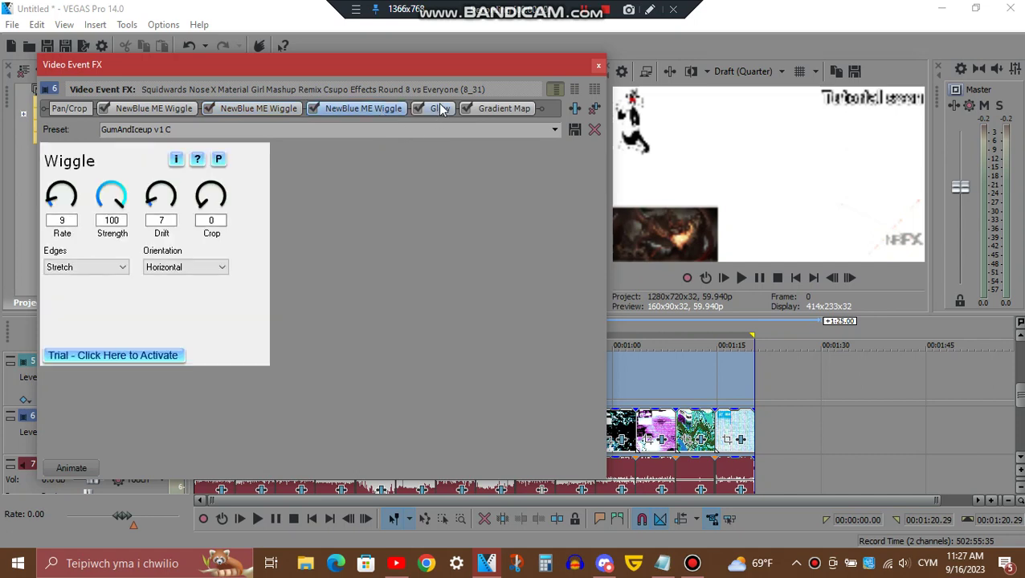
{"action": "left_click", "coordinate": [439, 109]}
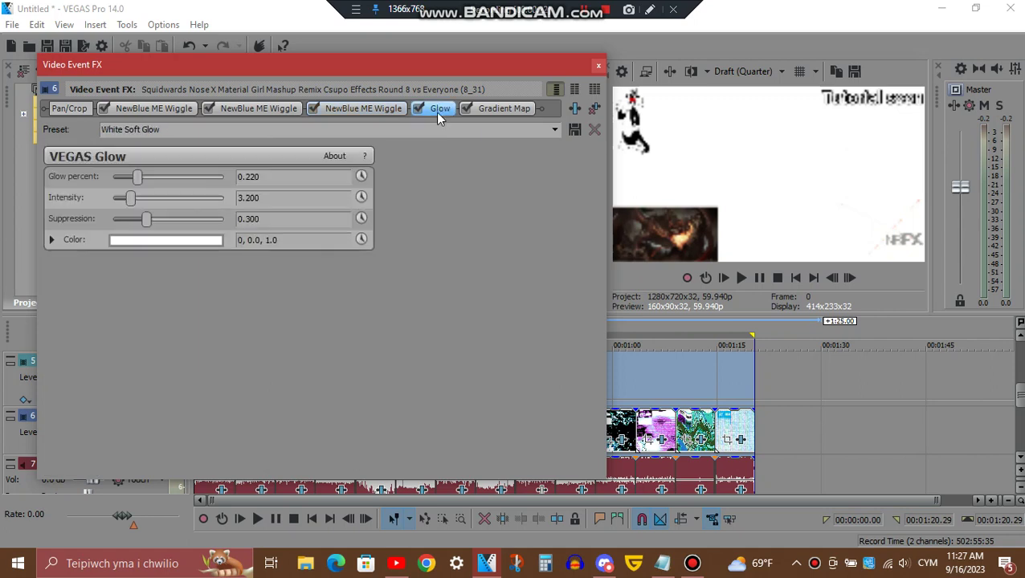
Step: Inspect each Gradient Map control point's colour on the first video event, from point 0 through 5, and close its effects window
{"action": "left_click", "coordinate": [506, 109]}
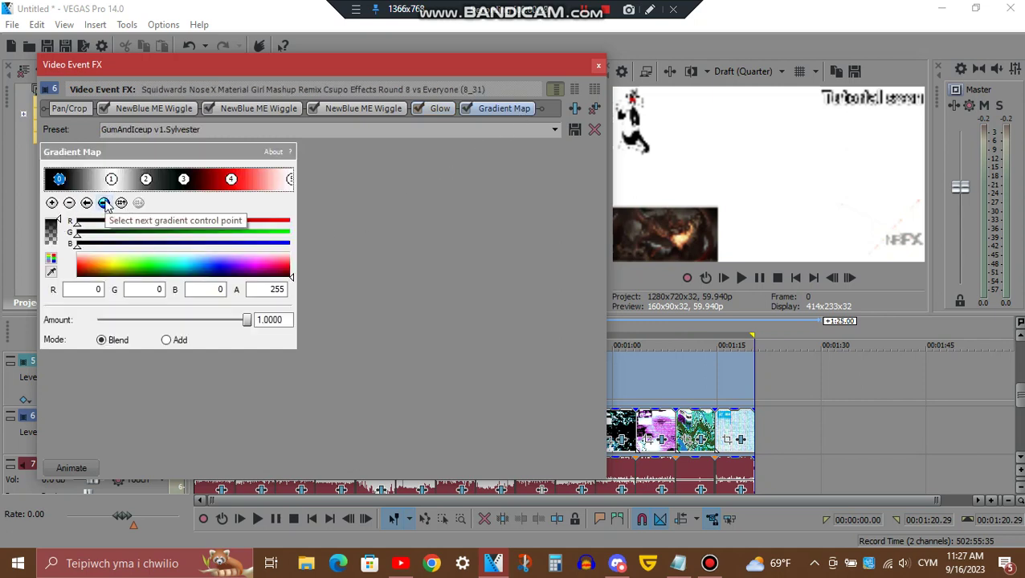
{"action": "left_click", "coordinate": [104, 204]}
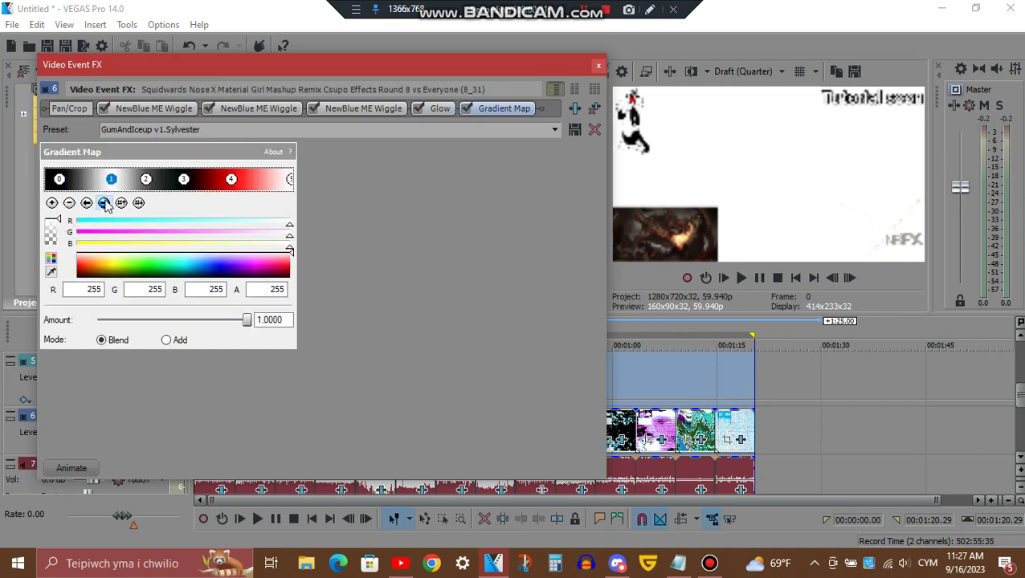
{"action": "left_click", "coordinate": [103, 203]}
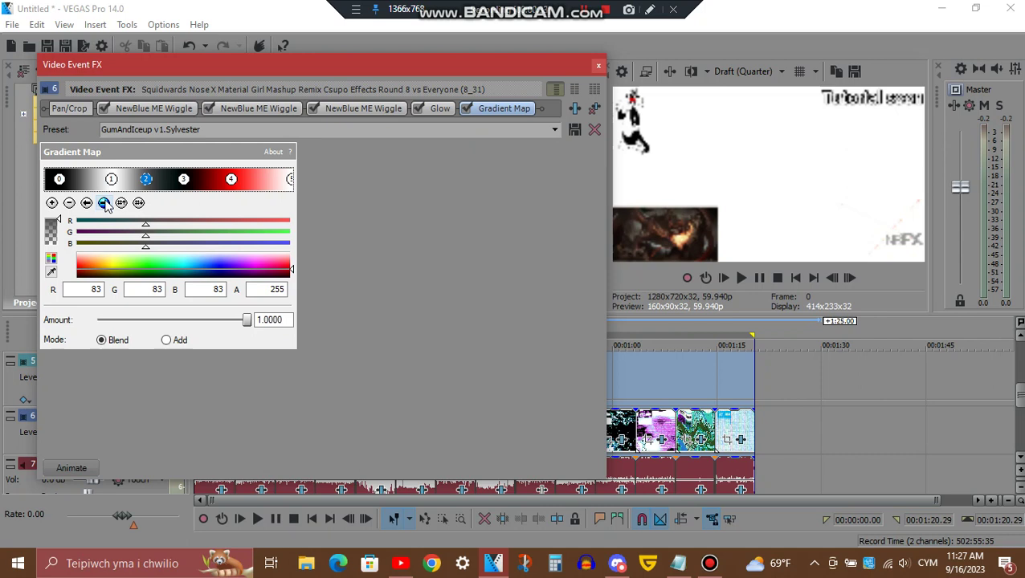
{"action": "left_click", "coordinate": [103, 204]}
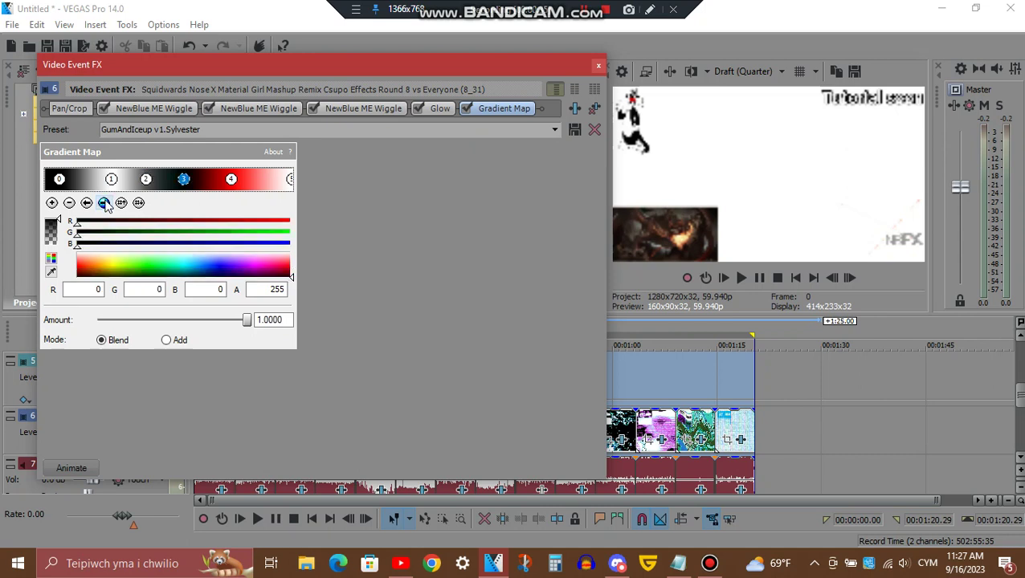
{"action": "left_click", "coordinate": [104, 203]}
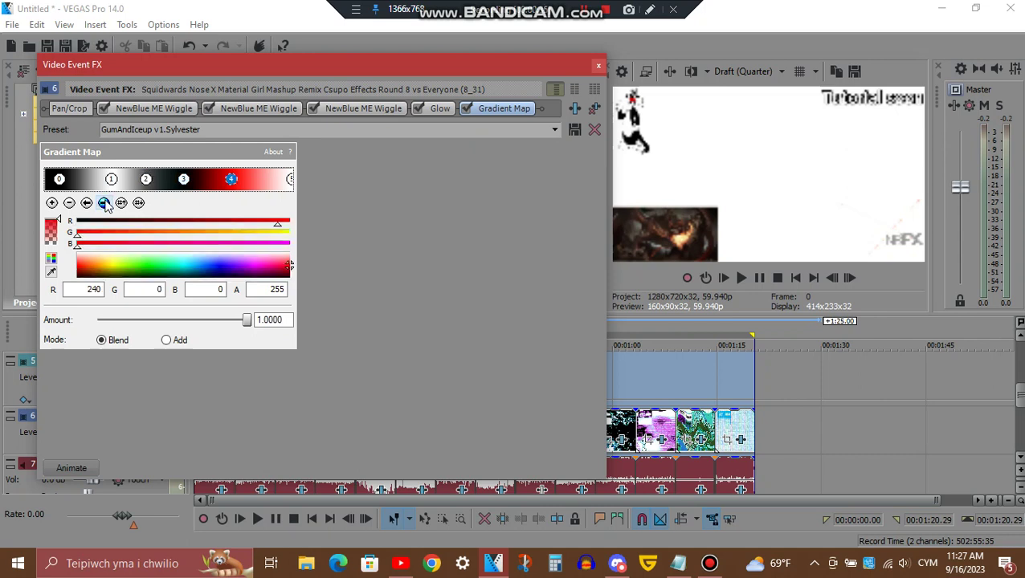
{"action": "left_click", "coordinate": [104, 204]}
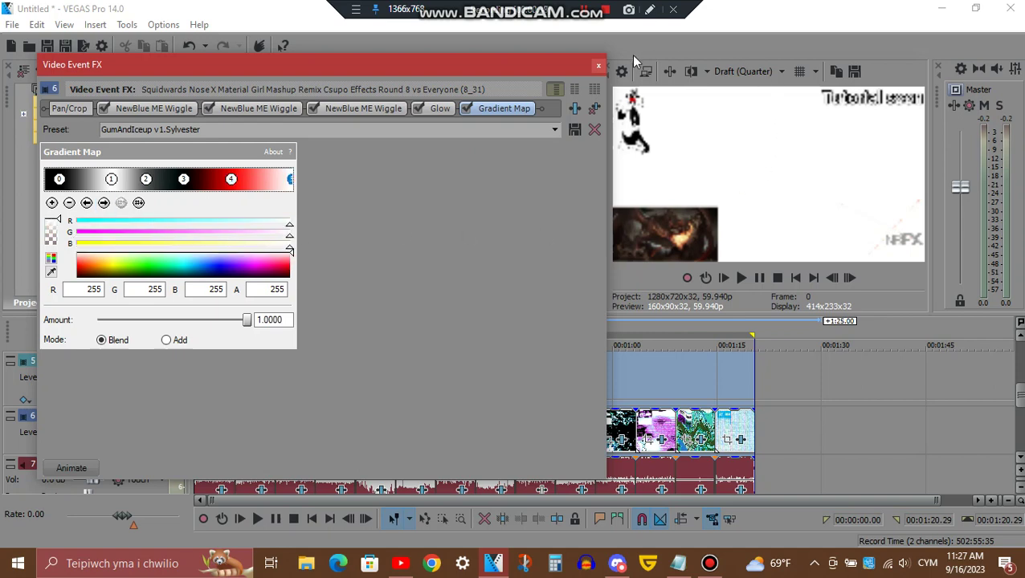
{"action": "left_click", "coordinate": [599, 70]}
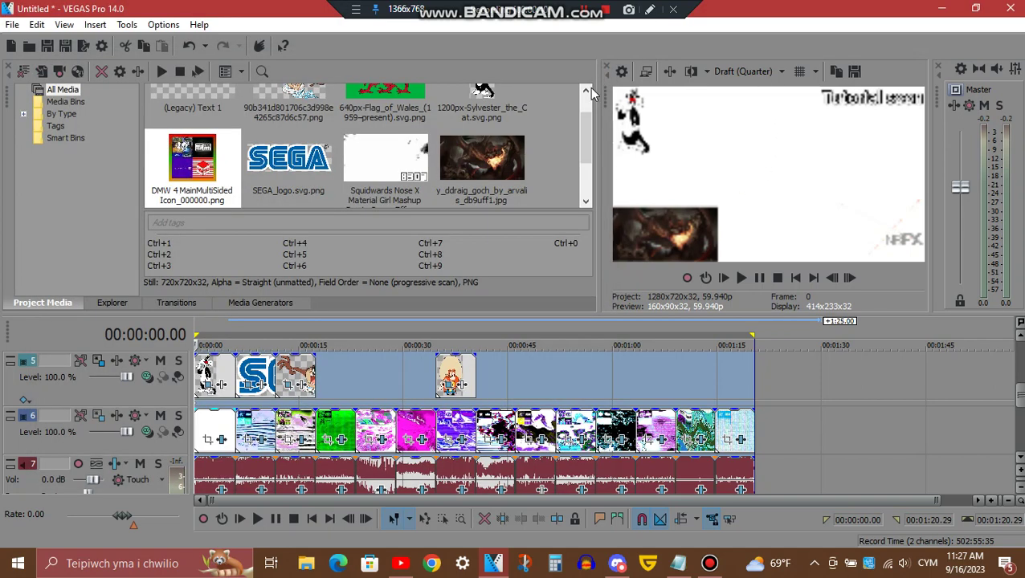
Step: Open the first audio event's effects, widen the window to show the whole chain, and view the first Orange Vocoder's settings
{"action": "left_click", "coordinate": [223, 489]}
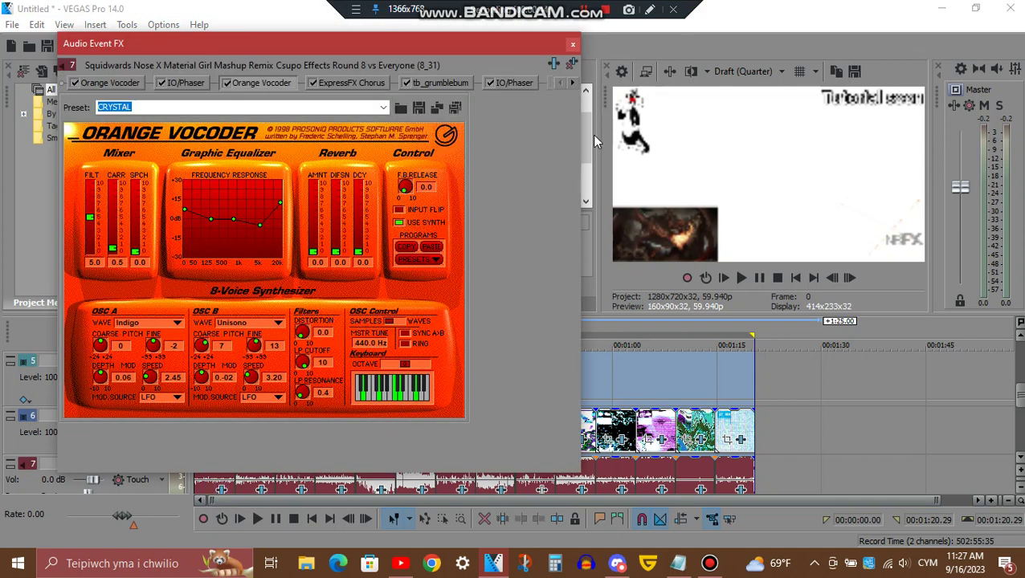
{"action": "left_click_drag", "start_coordinate": [581, 138], "coordinate": [704, 133]}
{"action": "left_click", "coordinate": [123, 81]}
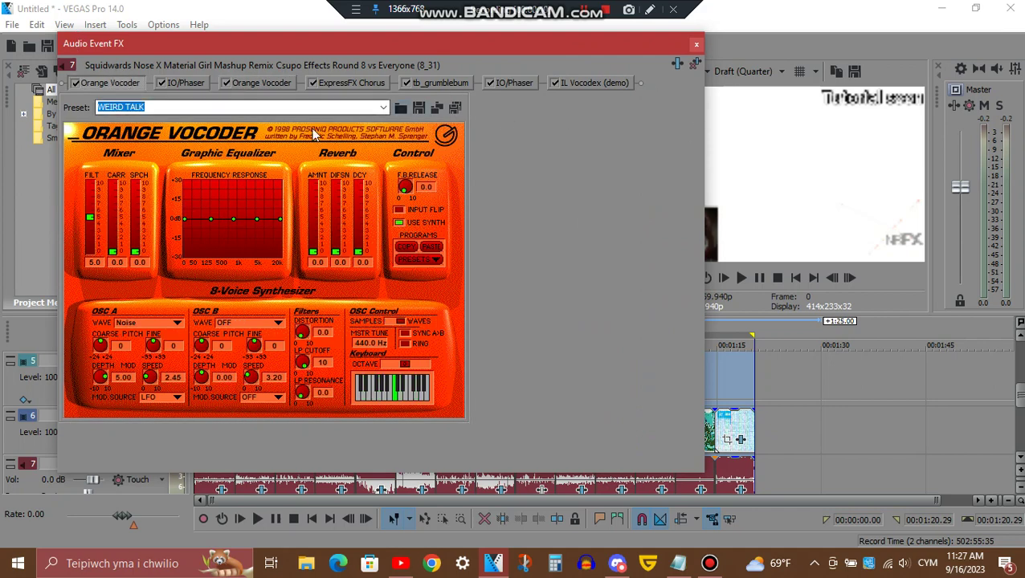
{"action": "left_click_drag", "start_coordinate": [707, 128], "coordinate": [657, 129]}
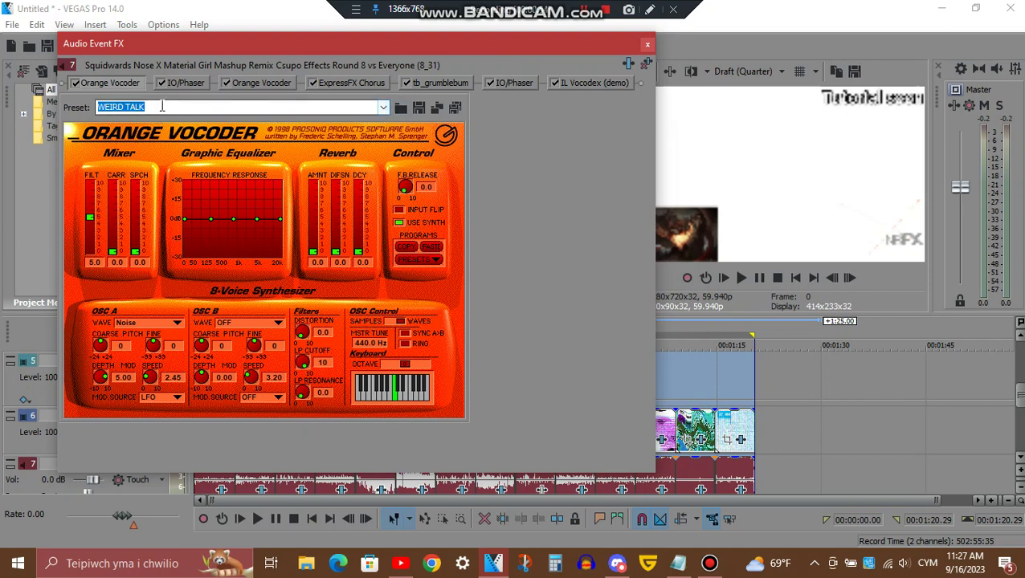
Step: Review the first audio event's IO/Phaser, second Orange Vocoder, ExpressFX Chorus, tb_grumblebum and second IO/Phaser settings in chain order
{"action": "left_click", "coordinate": [182, 82]}
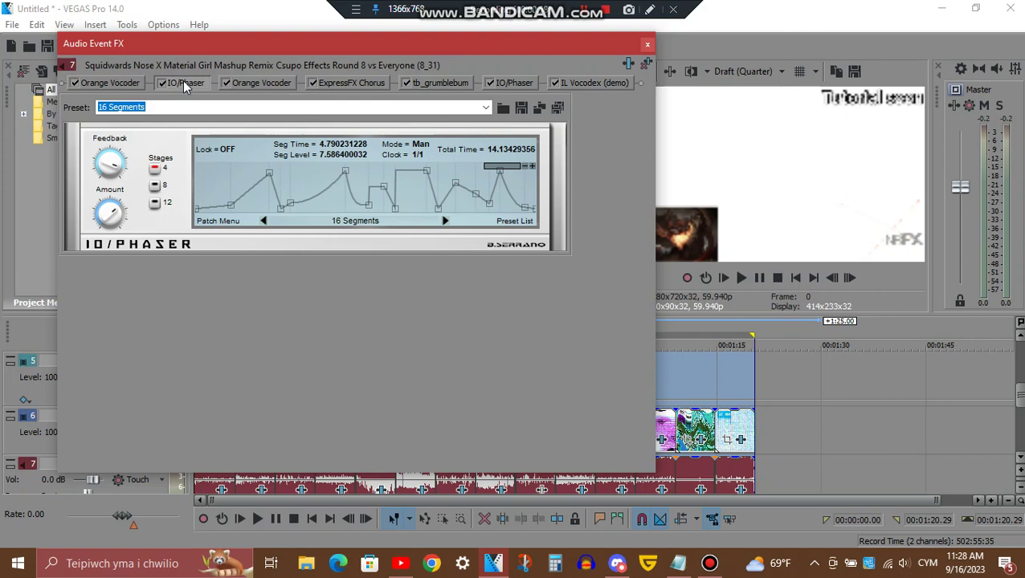
{"action": "left_click", "coordinate": [279, 83]}
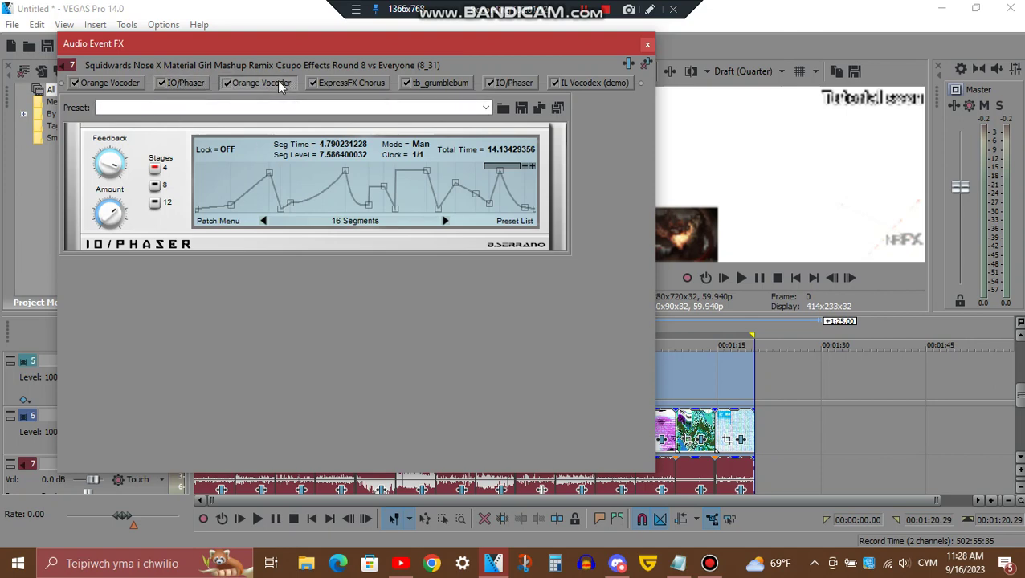
{"action": "left_click", "coordinate": [346, 82]}
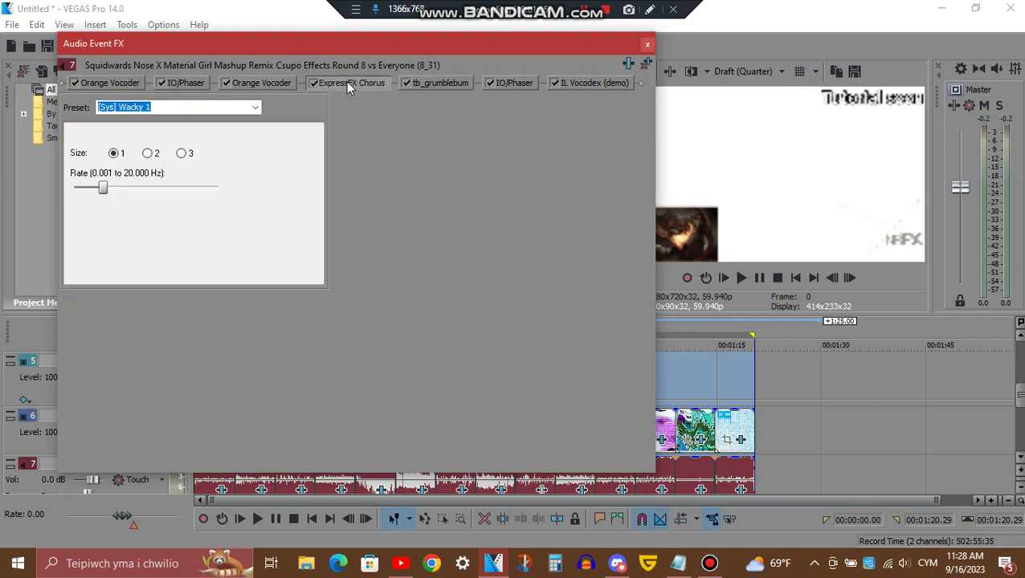
{"action": "left_click", "coordinate": [453, 82]}
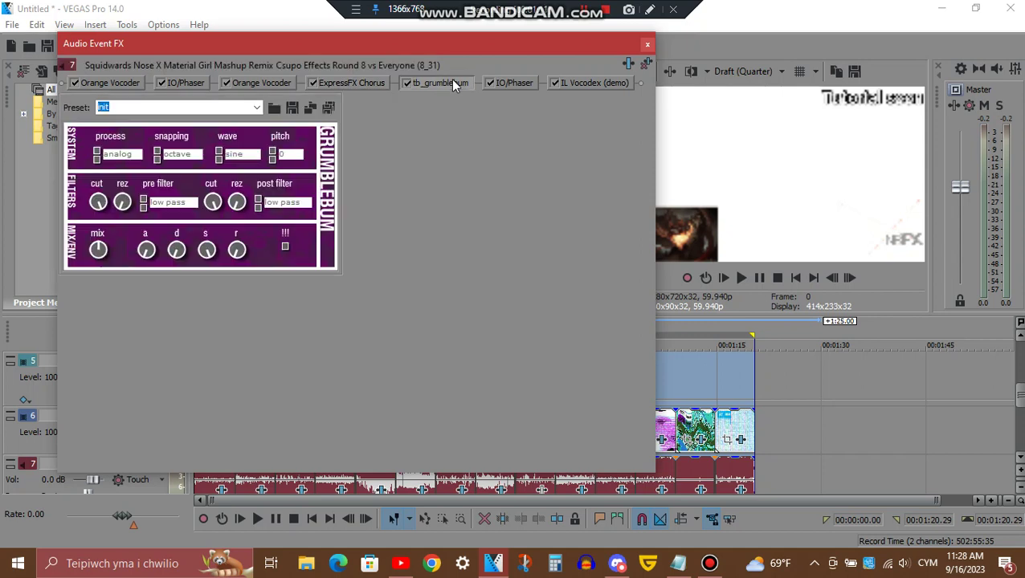
{"action": "left_click", "coordinate": [526, 84]}
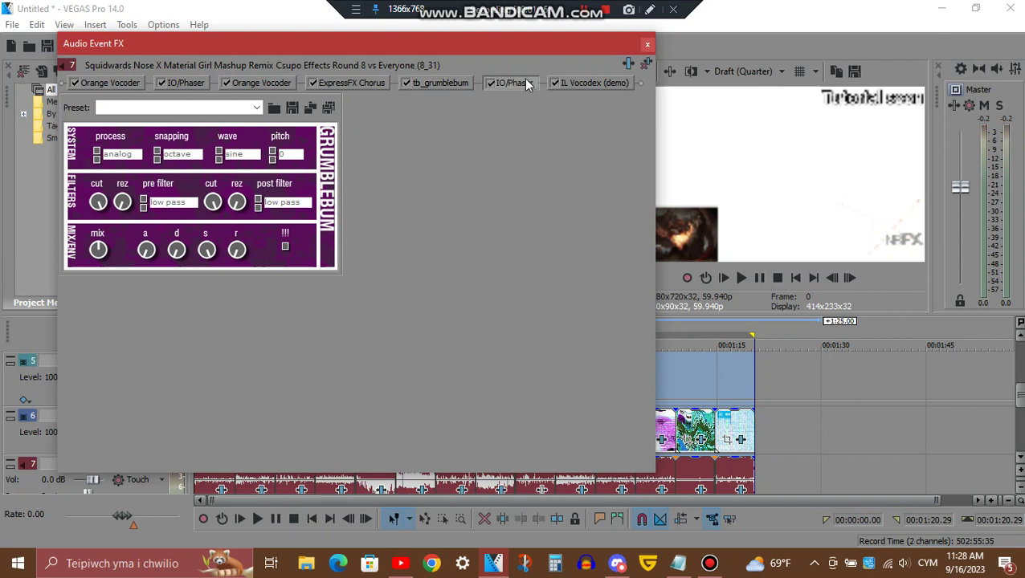
Step: Examine the IL Vocodex settings down to its keyboard in a narrowed window, and close the first audio event's effects
{"action": "left_click", "coordinate": [596, 80]}
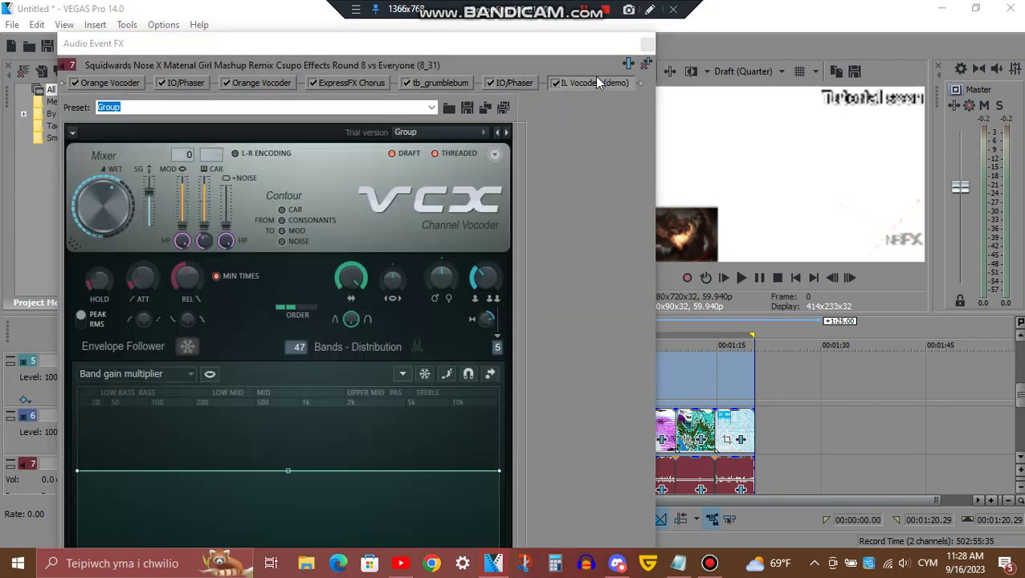
{"action": "left_click_drag", "start_coordinate": [568, 32], "coordinate": [585, 56]}
{"action": "left_click_drag", "start_coordinate": [654, 137], "coordinate": [545, 147]}
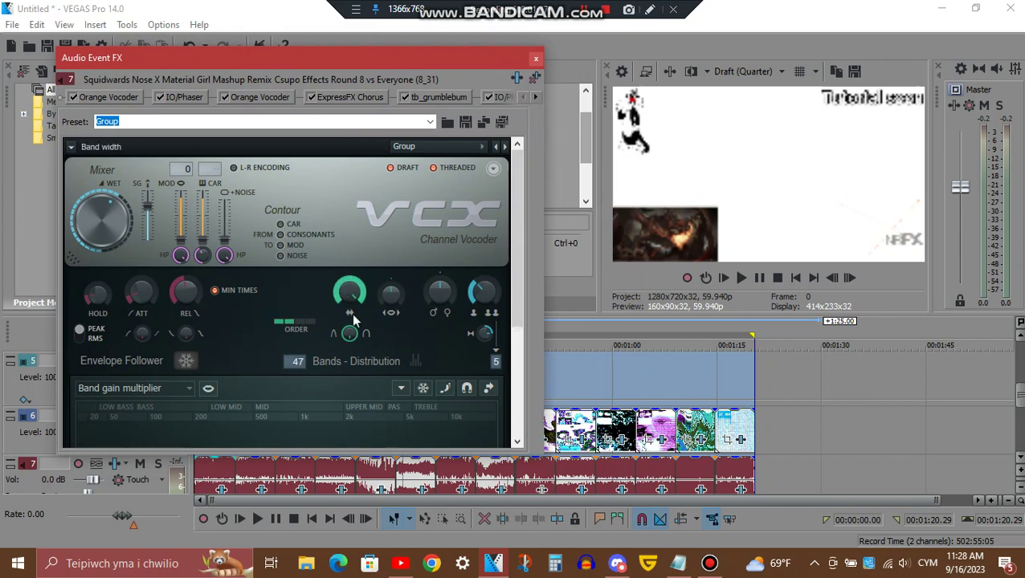
{"action": "left_click_drag", "start_coordinate": [518, 275], "coordinate": [524, 391]}
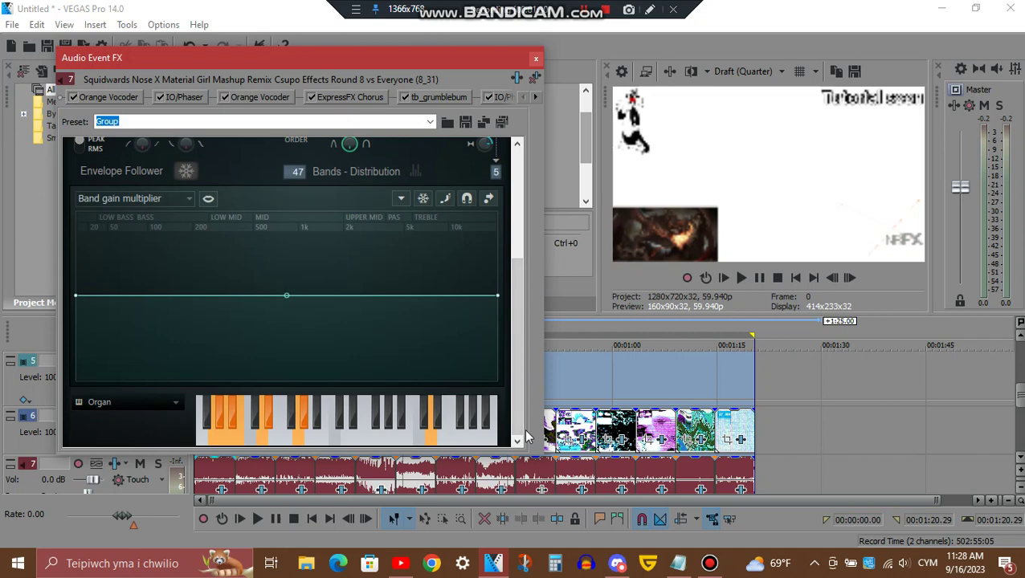
{"action": "left_click", "coordinate": [535, 59]}
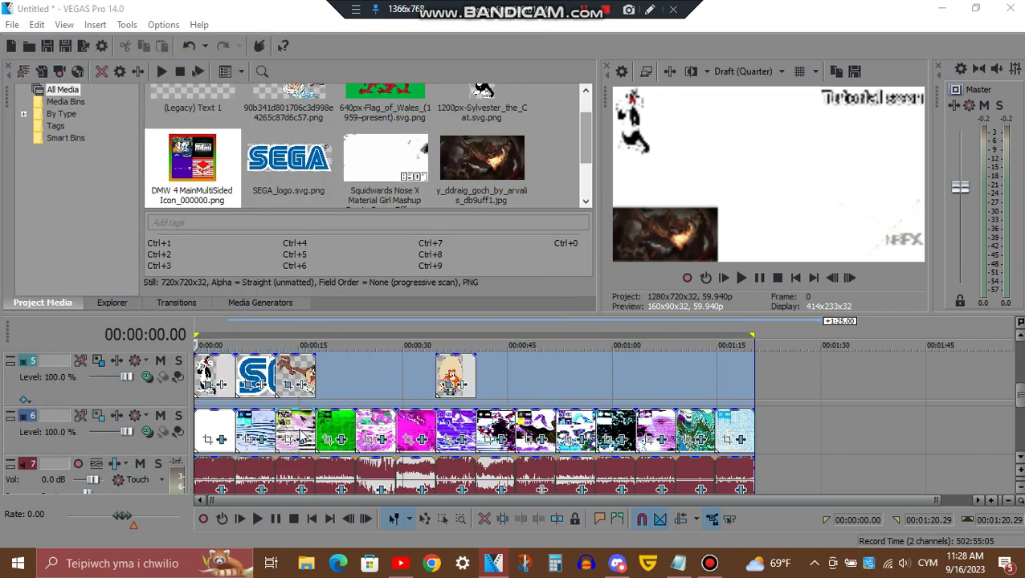
Step: Open the third video event's effects and review the settings of the first Swirl, Rays and second Swirl
{"action": "left_click", "coordinate": [305, 444]}
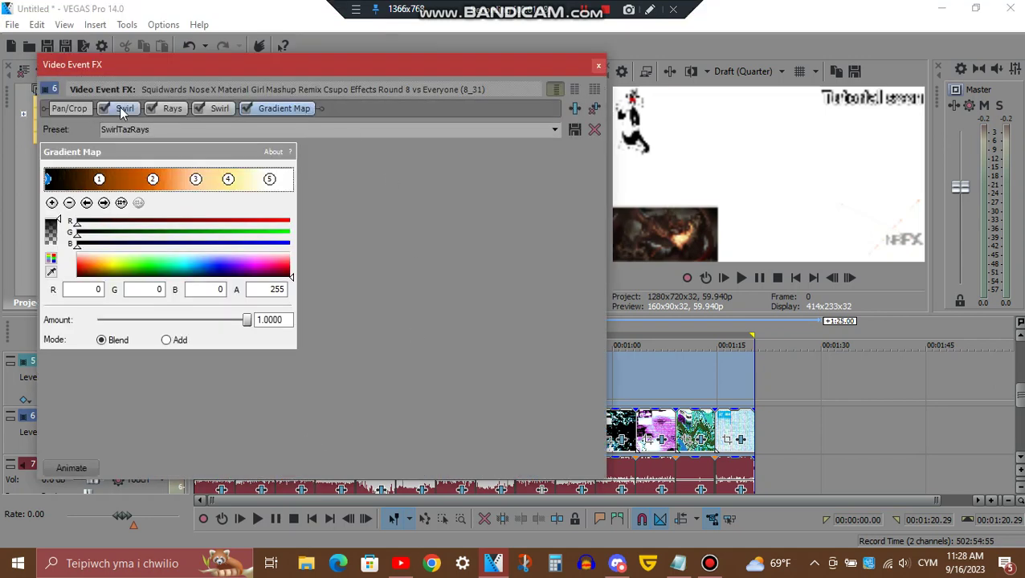
{"action": "left_click", "coordinate": [122, 110]}
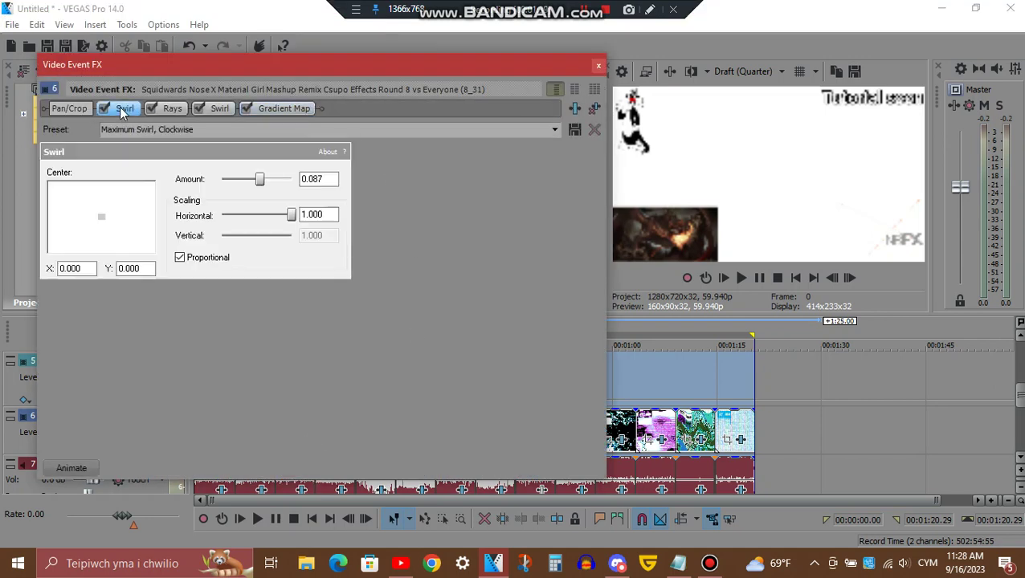
{"action": "left_click", "coordinate": [175, 110]}
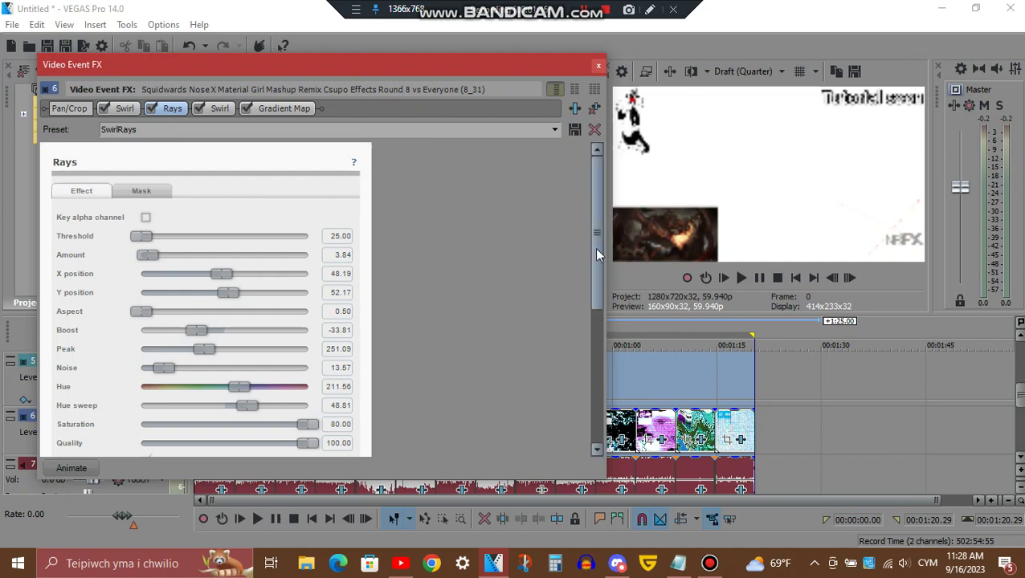
{"action": "left_click_drag", "start_coordinate": [597, 249], "coordinate": [579, 334]}
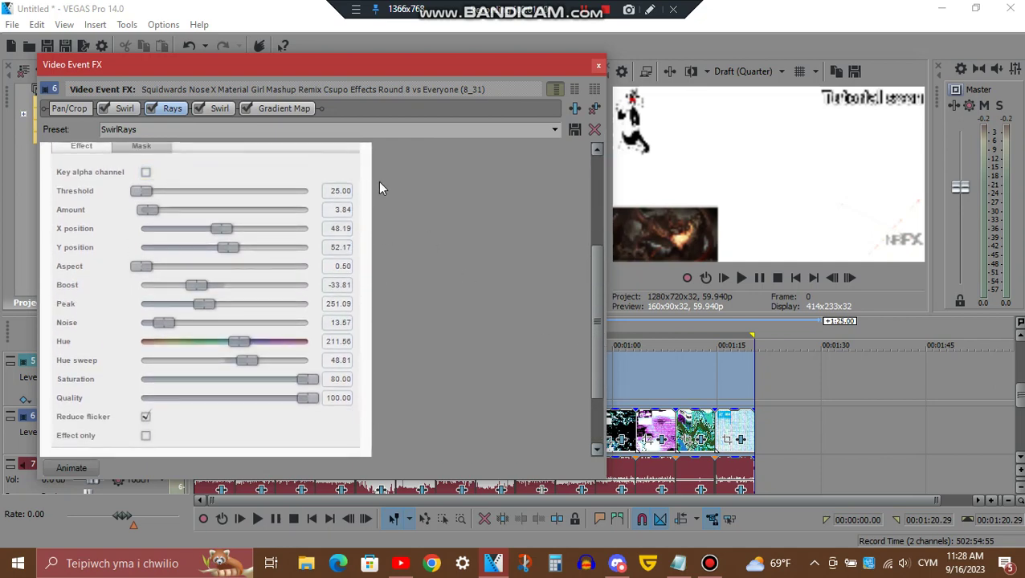
{"action": "left_click", "coordinate": [215, 117]}
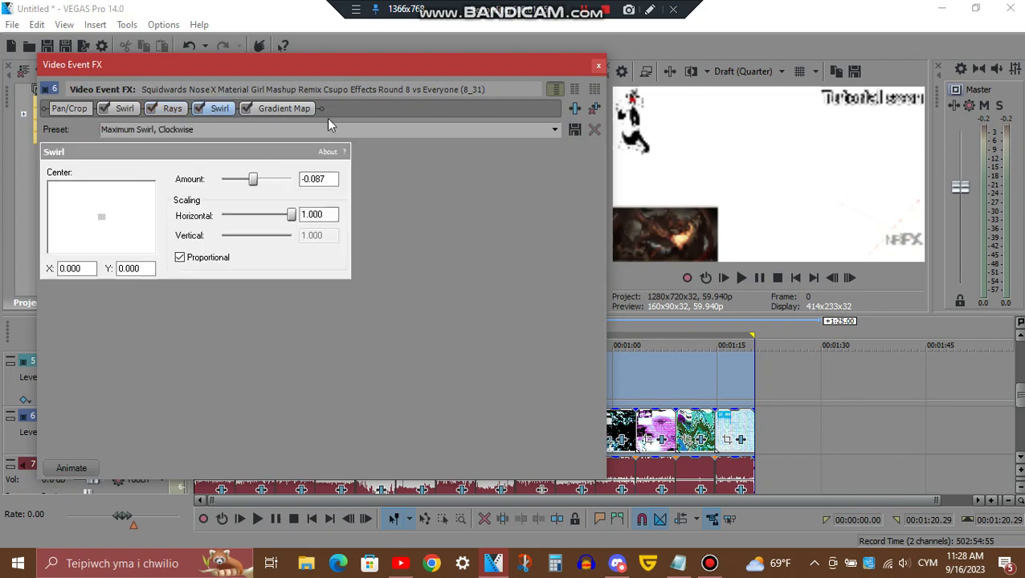
Step: Inspect the colours of all Gradient Map control points on the third video event and close its effects window
{"action": "left_click", "coordinate": [305, 110]}
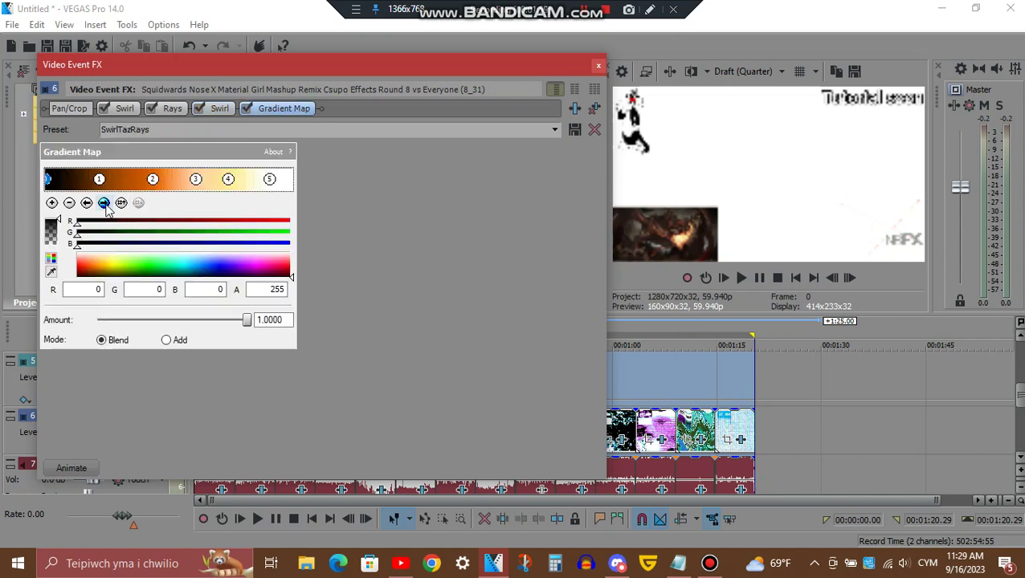
{"action": "left_click", "coordinate": [104, 204]}
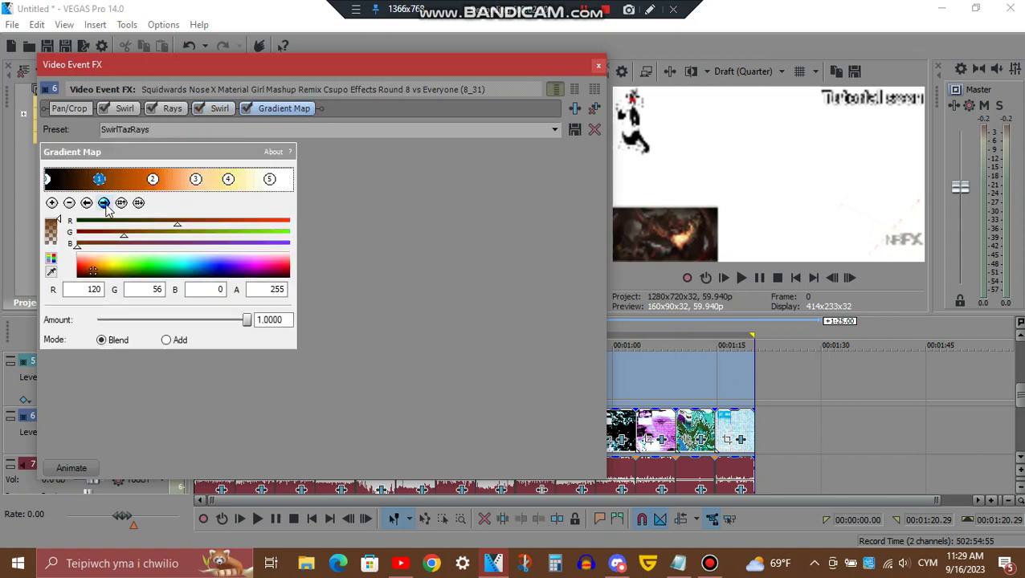
{"action": "left_click", "coordinate": [103, 204]}
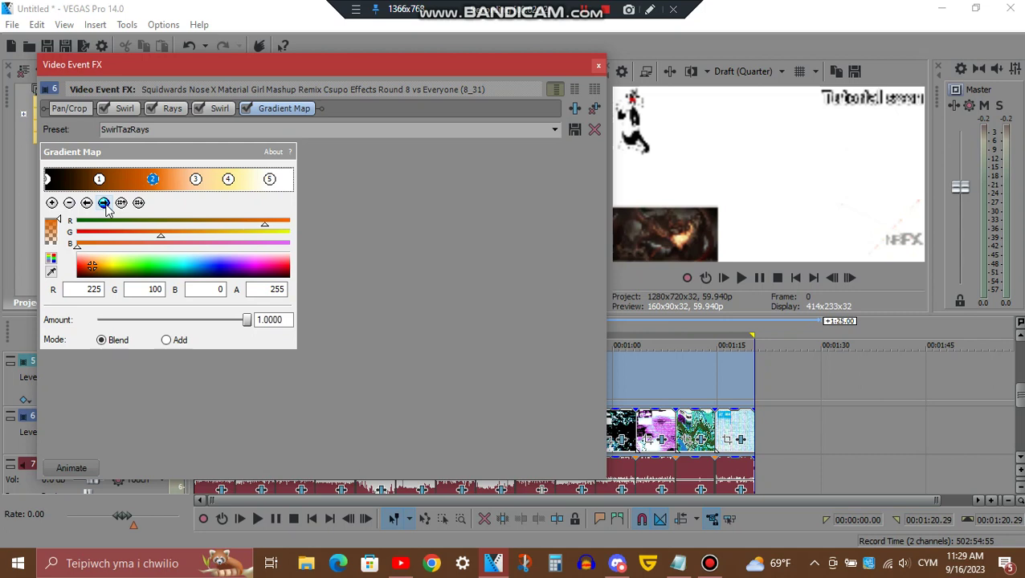
{"action": "left_click", "coordinate": [104, 203]}
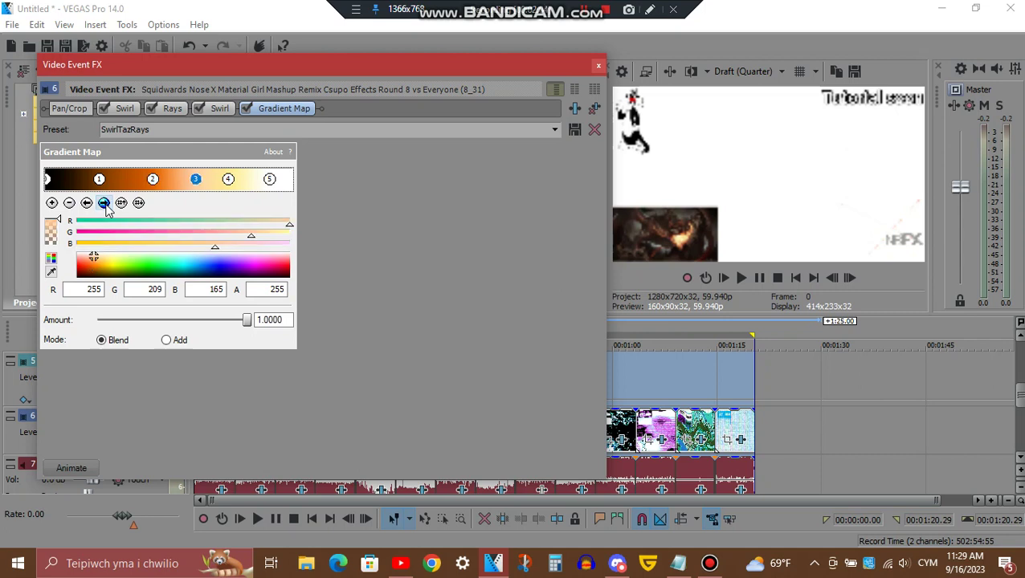
{"action": "left_click", "coordinate": [103, 203]}
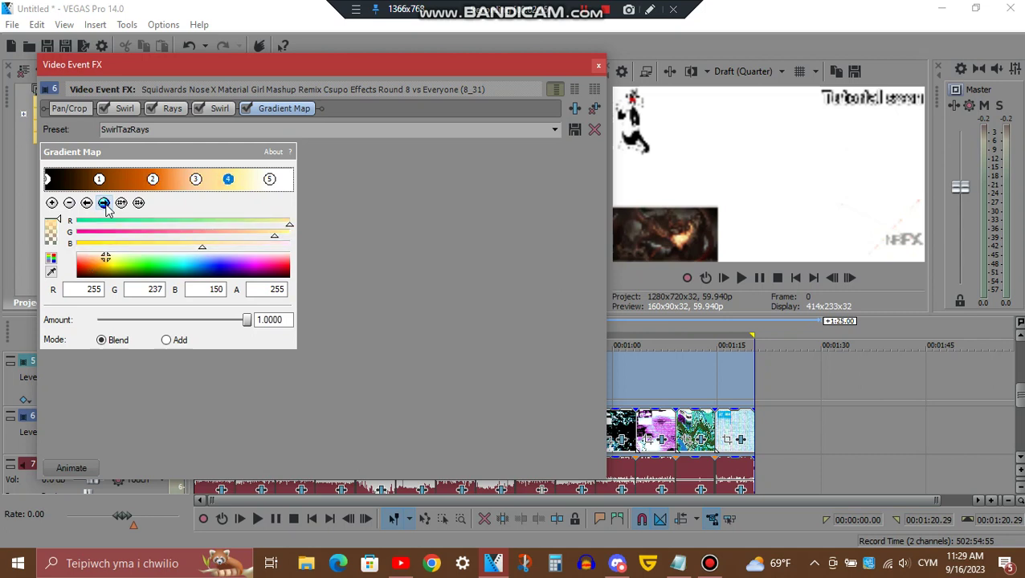
{"action": "left_click", "coordinate": [104, 203]}
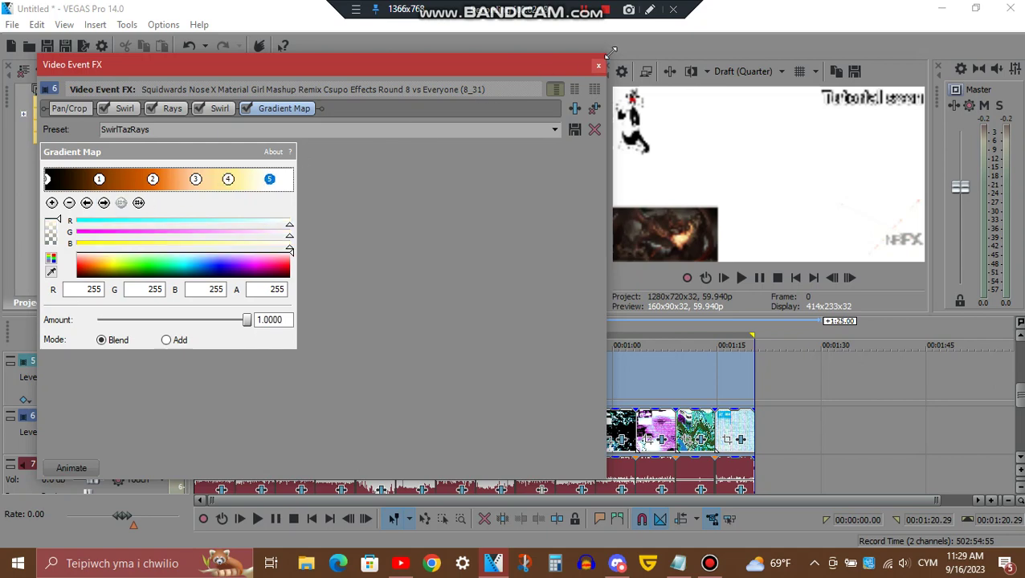
{"action": "left_click", "coordinate": [598, 67]}
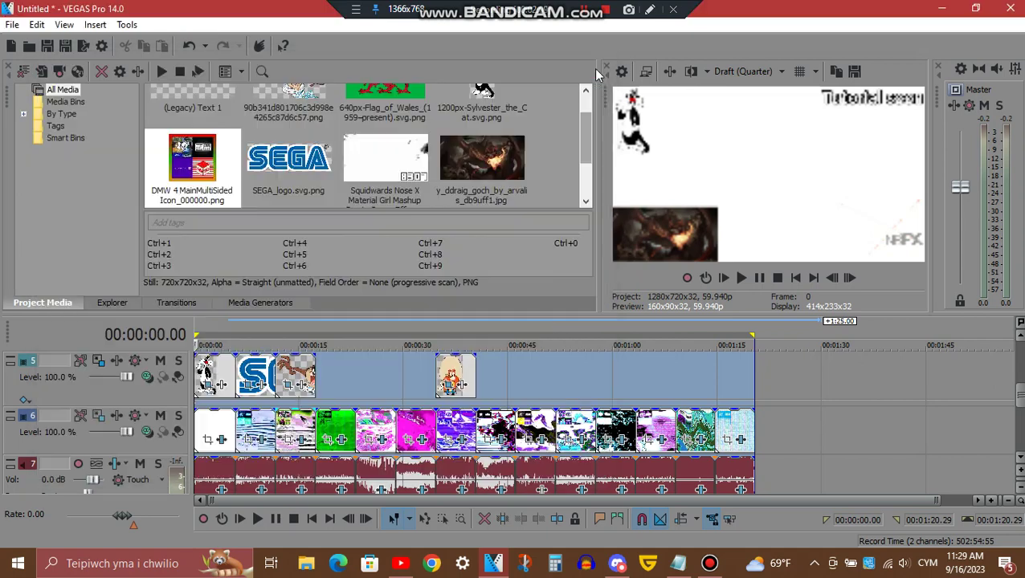
Step: Open the third audio event's effects and review the ERZATZ settings and its preset list, keeping preset 020
{"action": "left_click", "coordinate": [302, 490]}
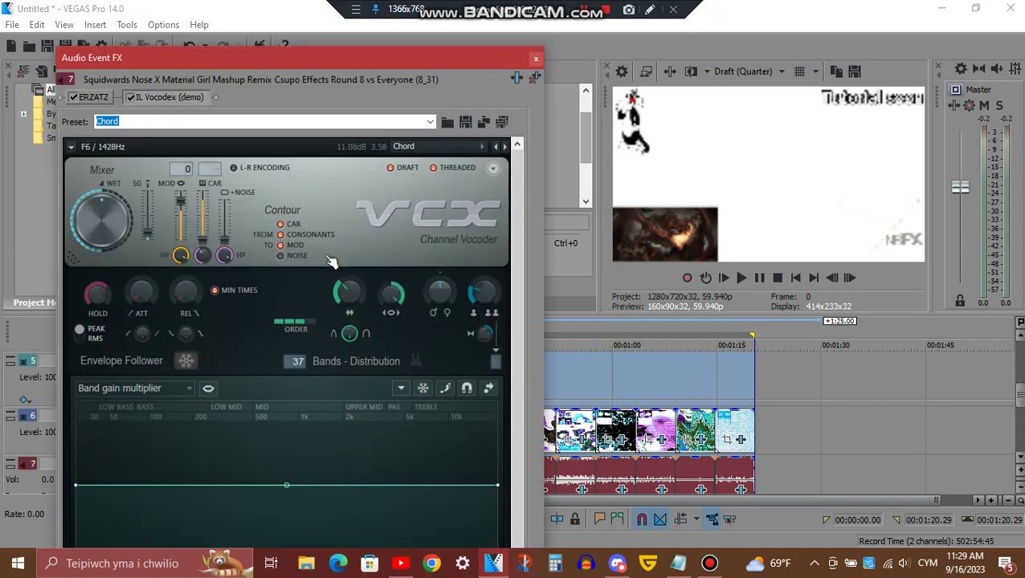
{"action": "left_click", "coordinate": [100, 98]}
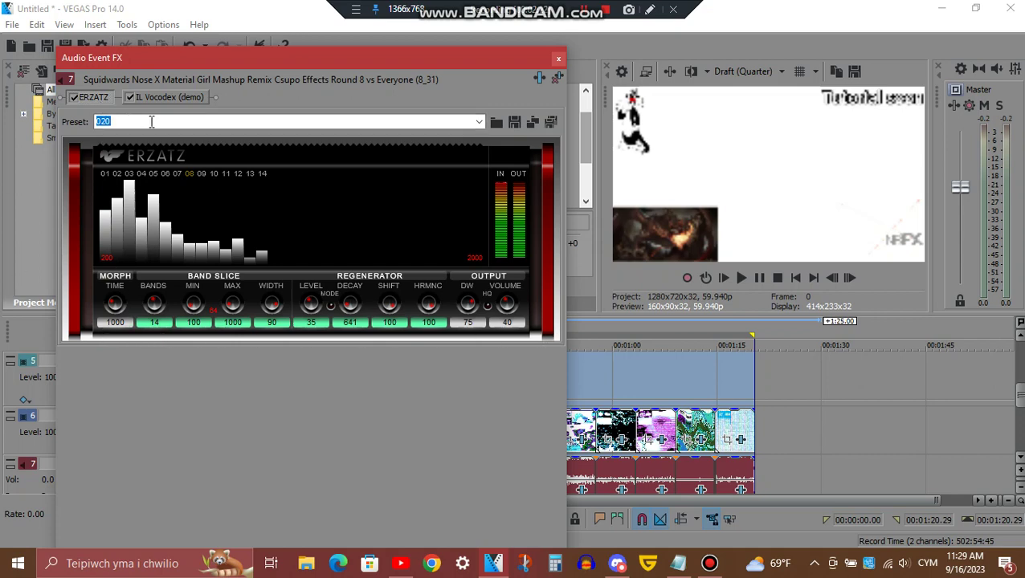
{"action": "left_click", "coordinate": [479, 121]}
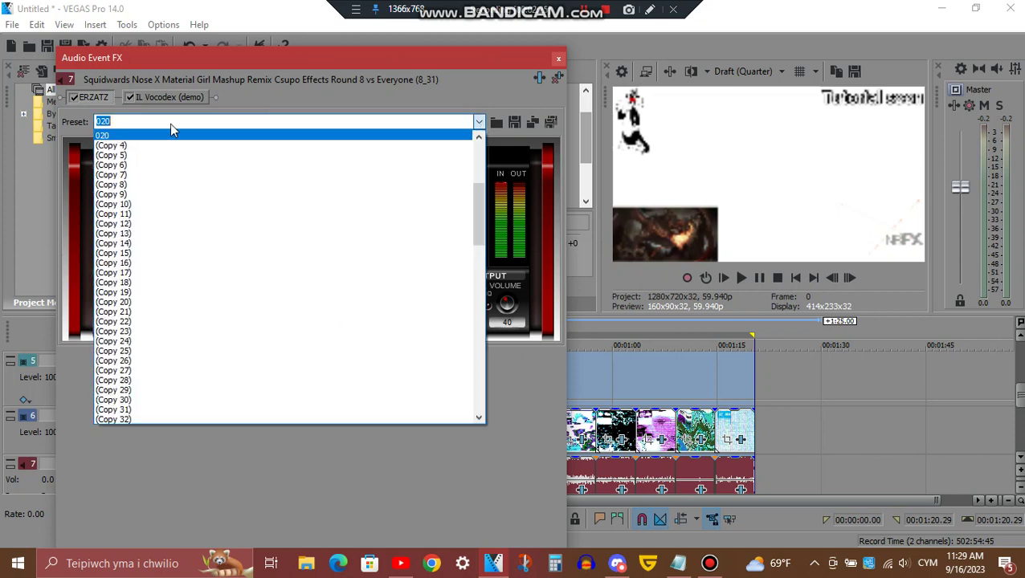
{"action": "left_click", "coordinate": [479, 123]}
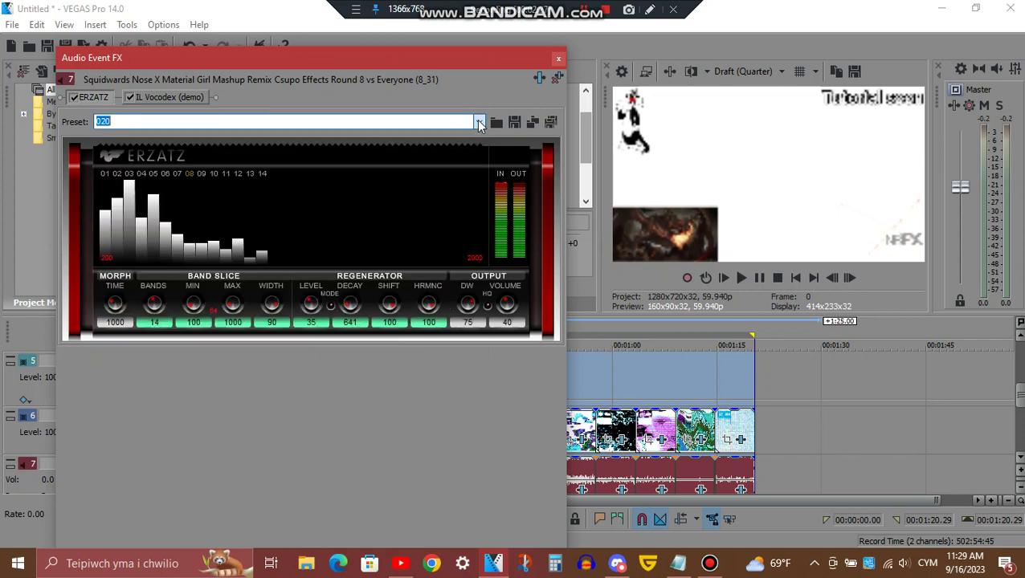
Step: Examine the third audio event's IL Vocodex settings down to its keyboard in a shortened window, and close the effects
{"action": "left_click", "coordinate": [166, 97]}
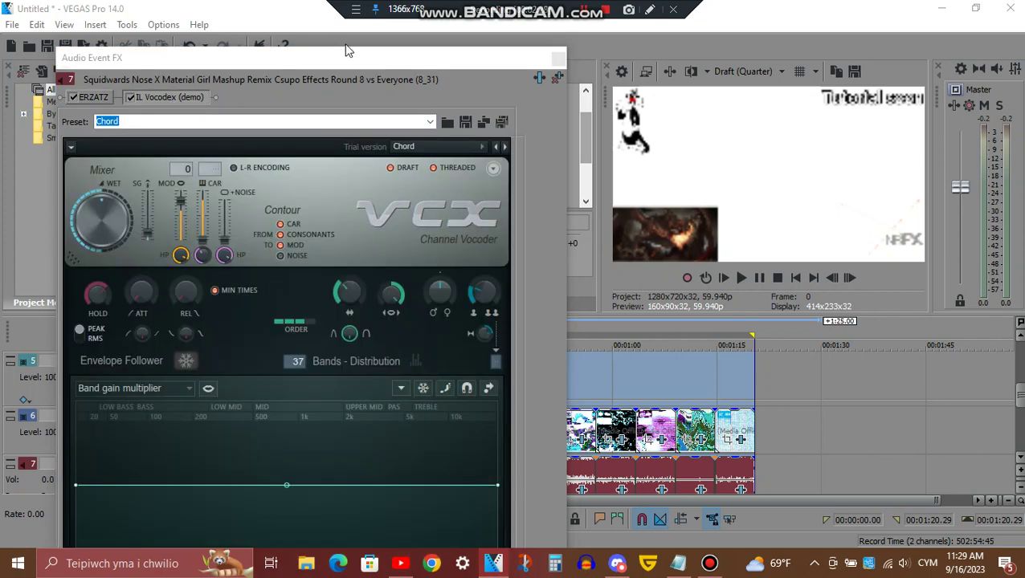
{"action": "mouse_move", "coordinate": [347, 51]}
{"action": "left_mouse_down"}
{"action": "mouse_move", "coordinate": [340, 41]}
{"action": "mouse_move", "coordinate": [360, 232]}
{"action": "mouse_move", "coordinate": [353, 58]}
{"action": "left_mouse_up"}
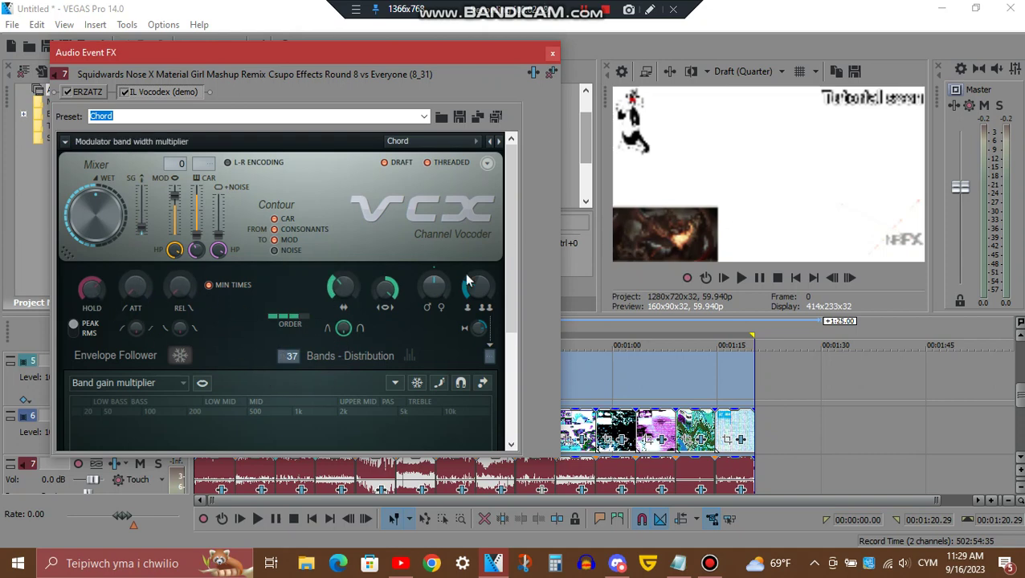
{"action": "left_click_drag", "start_coordinate": [511, 208], "coordinate": [505, 380]}
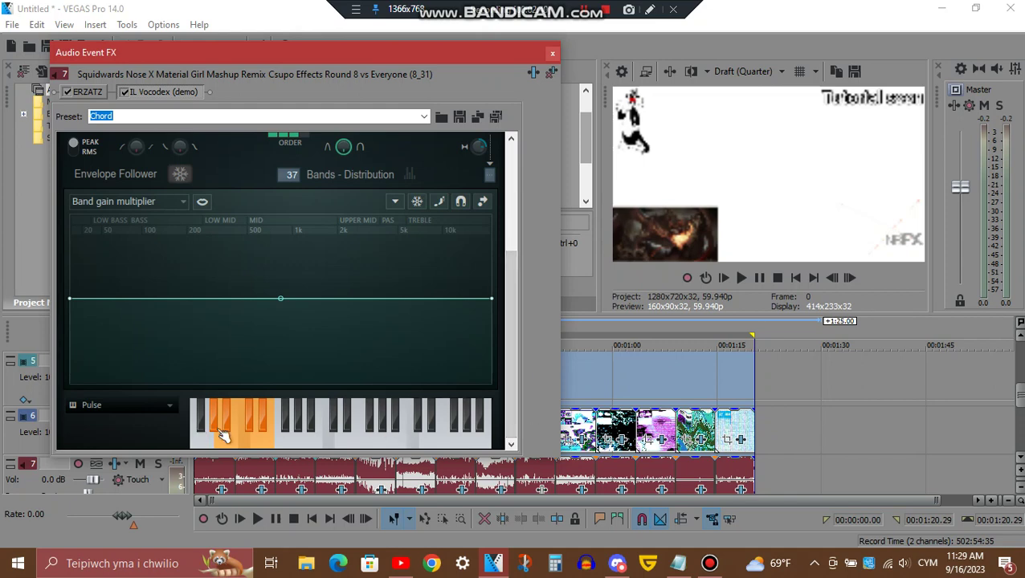
{"action": "left_click", "coordinate": [553, 53]}
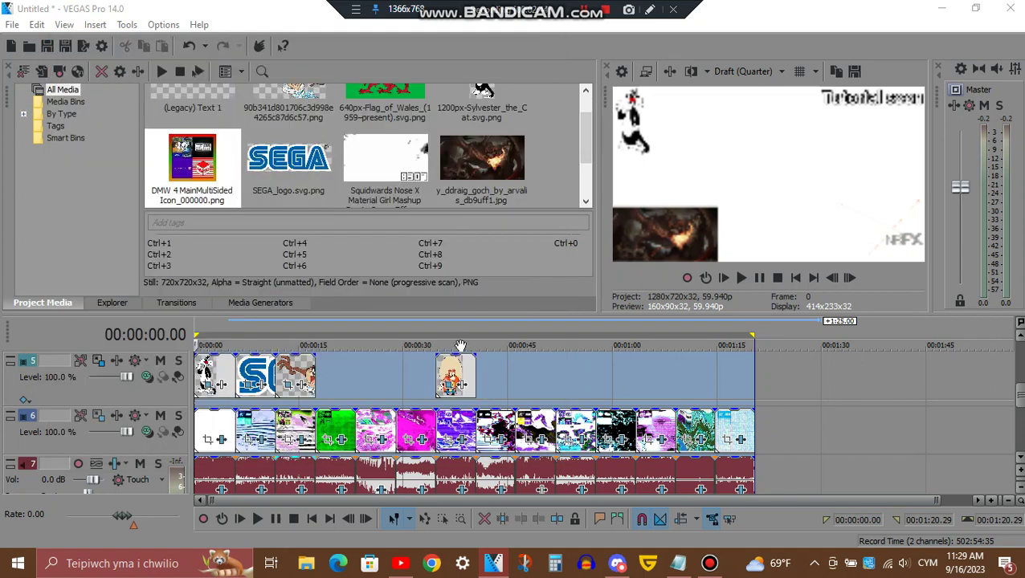
Step: Open the seventh video event's effects and review the TV Simulator settings and preset, keeping Ruined Chorded
{"action": "left_click", "coordinate": [463, 440]}
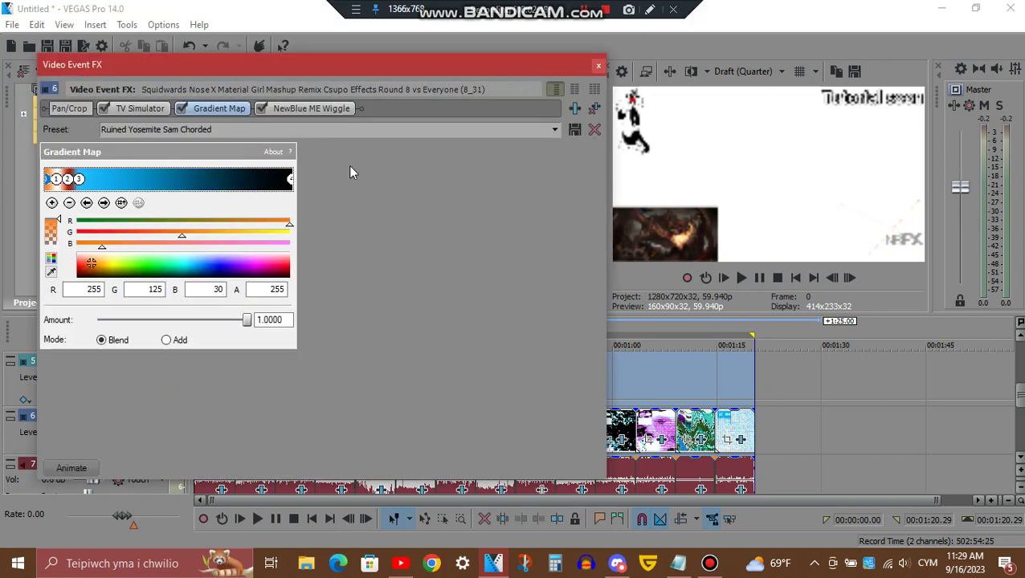
{"action": "left_click", "coordinate": [138, 108]}
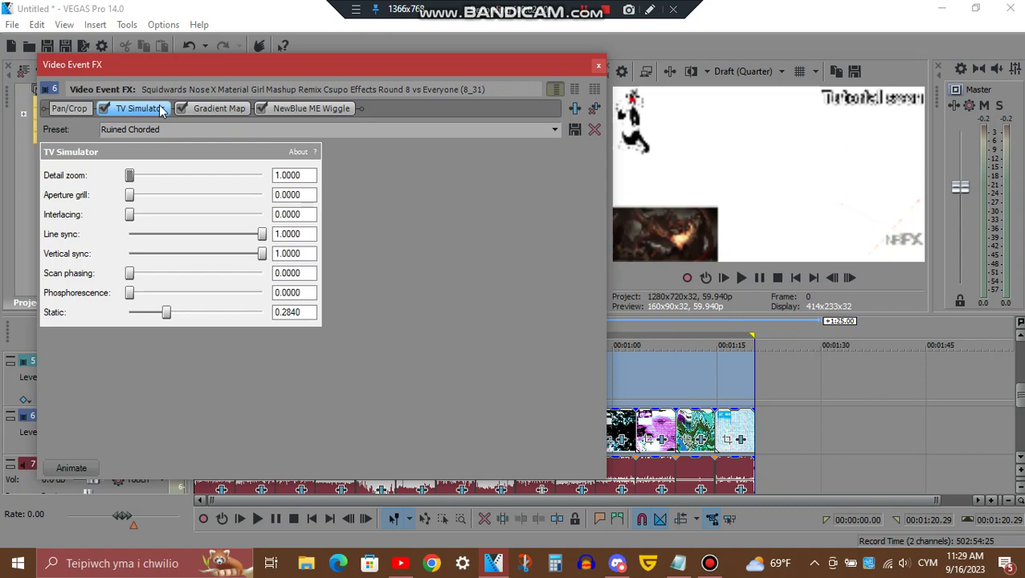
{"action": "left_click", "coordinate": [554, 129]}
{"action": "left_click", "coordinate": [143, 148]}
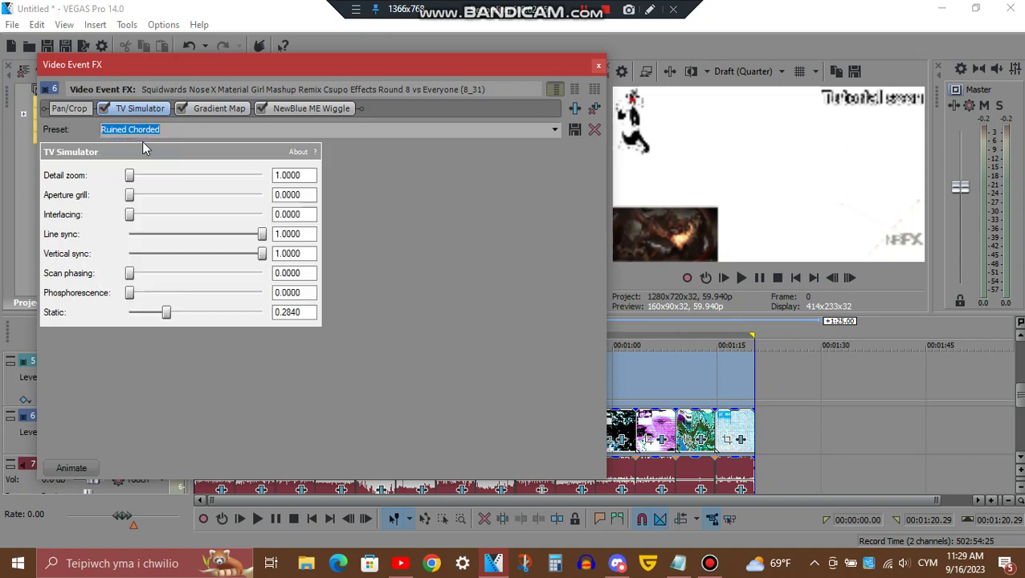
Step: Inspect all Gradient Map control point colours and the NewBlue ME Wiggle settings on the seventh video event, and close its effects window
{"action": "left_click", "coordinate": [223, 110]}
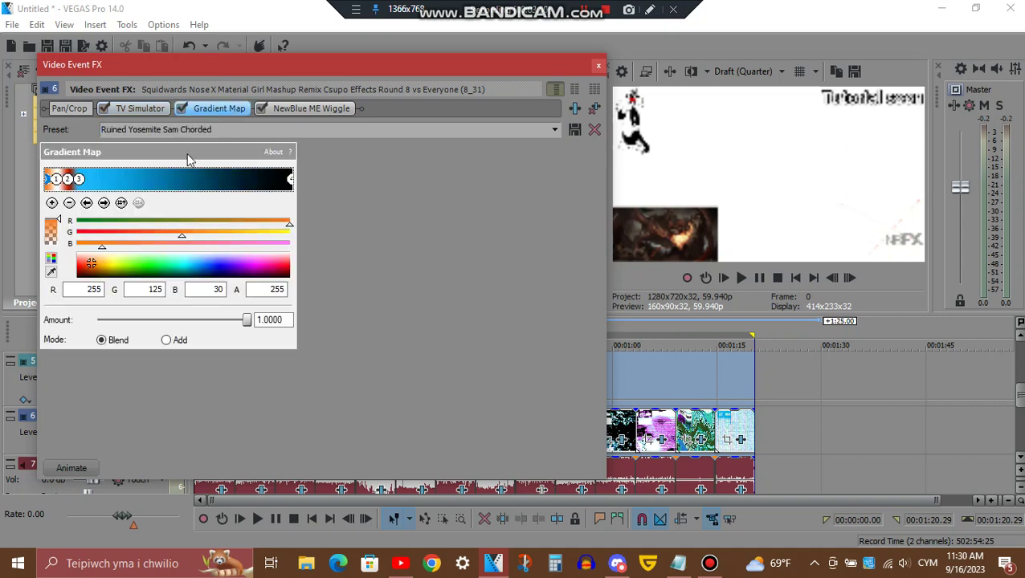
{"action": "left_click", "coordinate": [104, 202]}
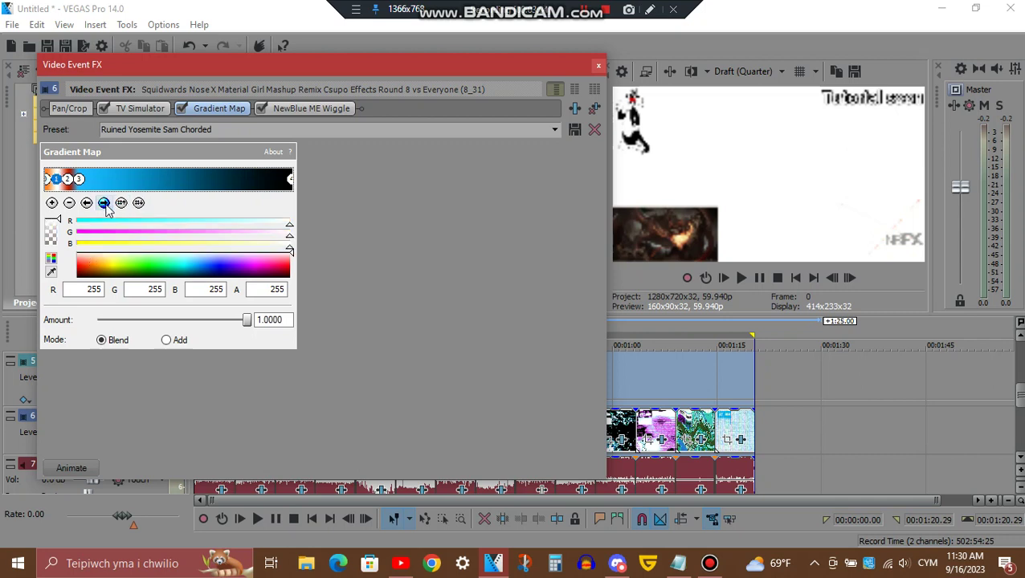
{"action": "left_click", "coordinate": [105, 204]}
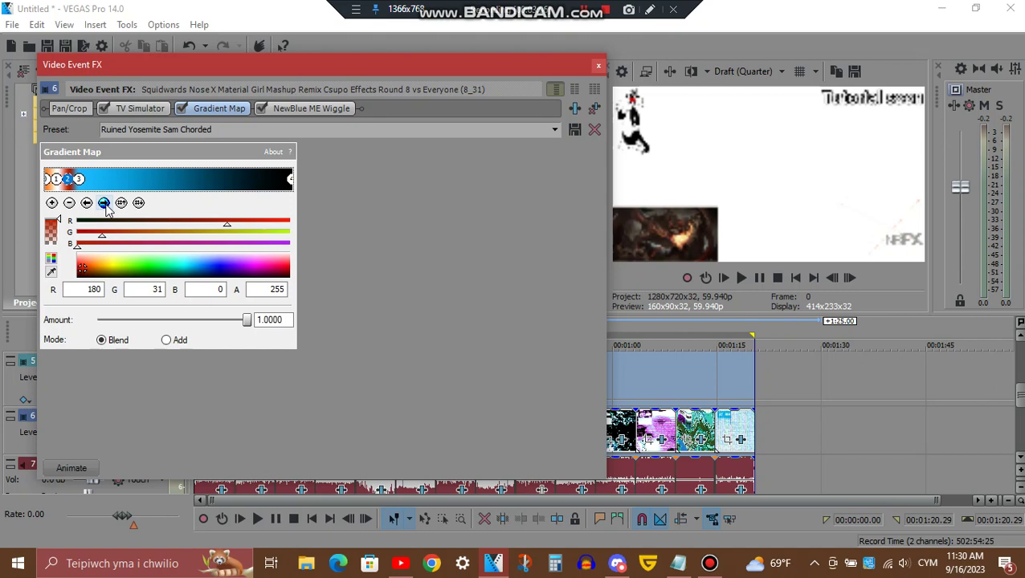
{"action": "left_click", "coordinate": [104, 203]}
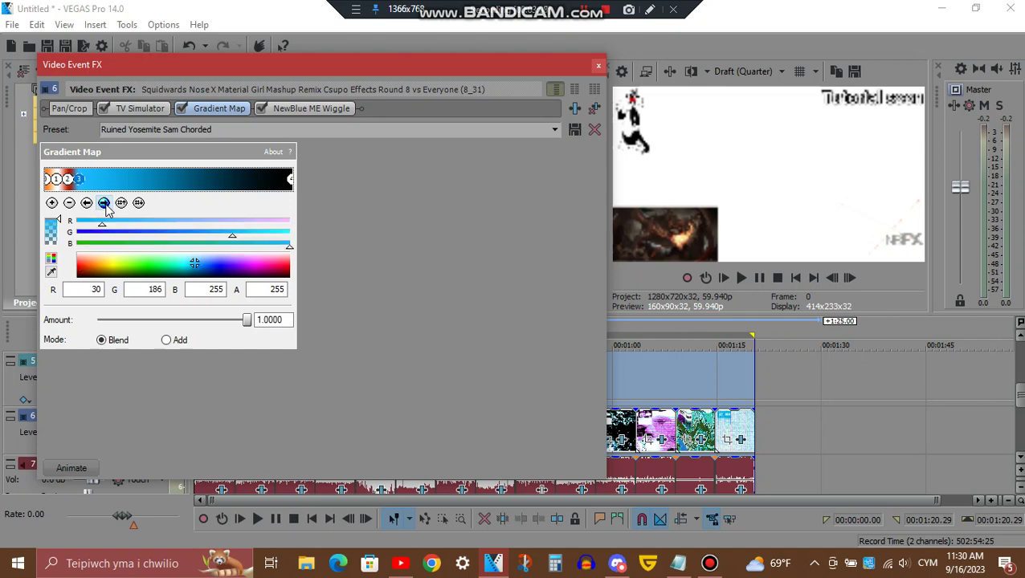
{"action": "left_click", "coordinate": [104, 202]}
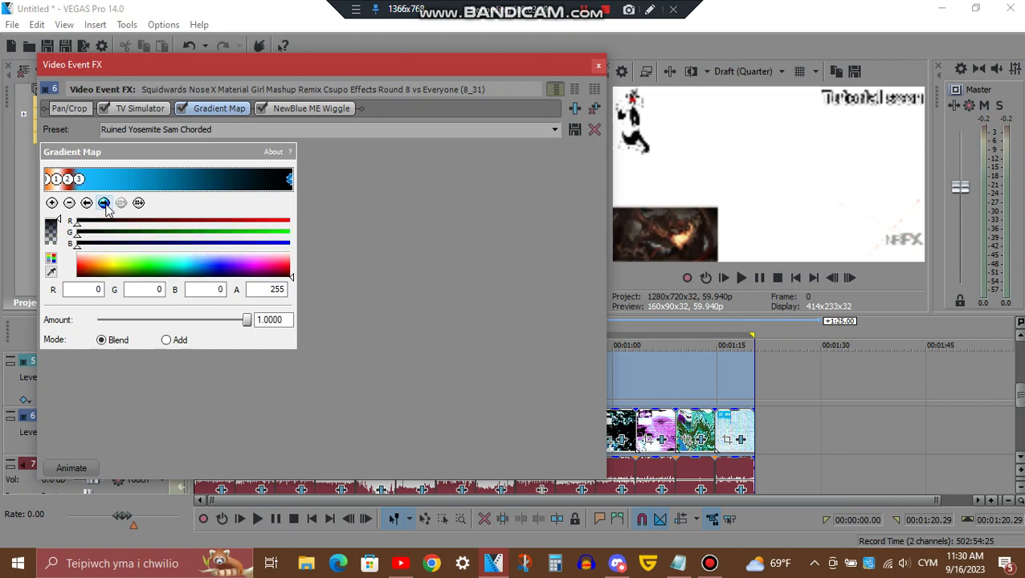
{"action": "left_click", "coordinate": [339, 109]}
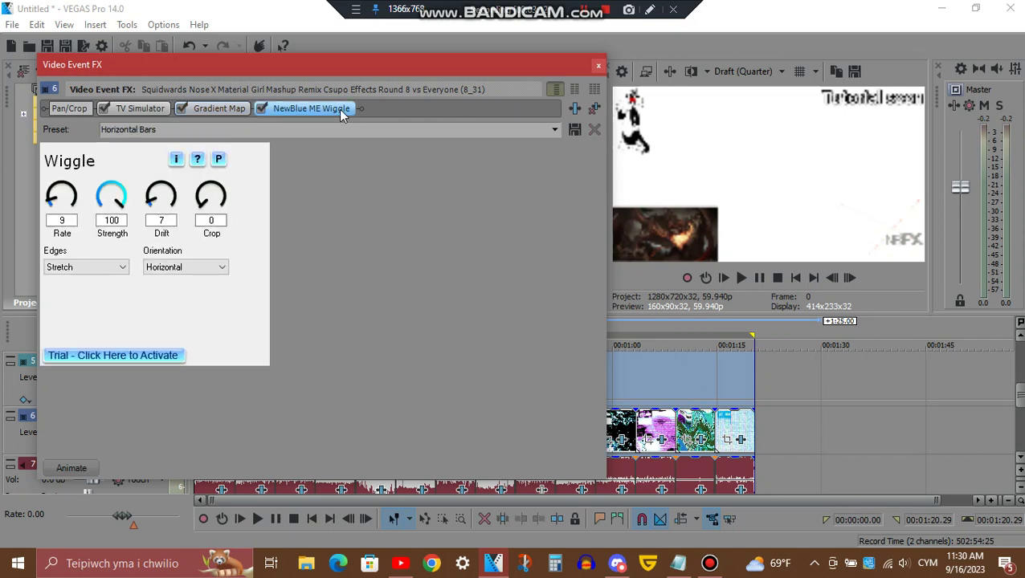
{"action": "left_click", "coordinate": [598, 65]}
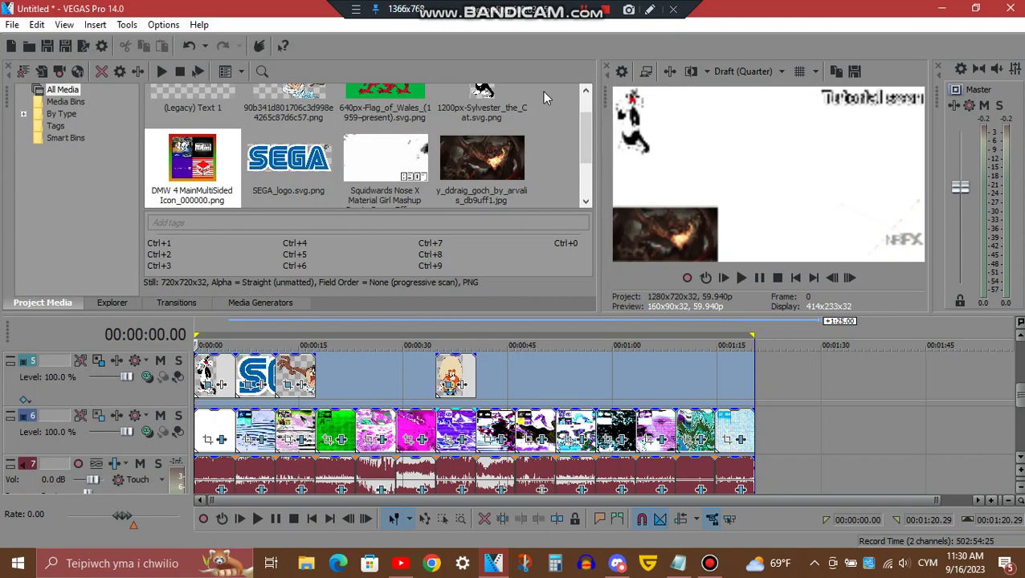
Step: Open the seventh audio event's effects and examine the IL Vocodex settings down to its keyboard in a shortened window
{"action": "left_click", "coordinate": [464, 489]}
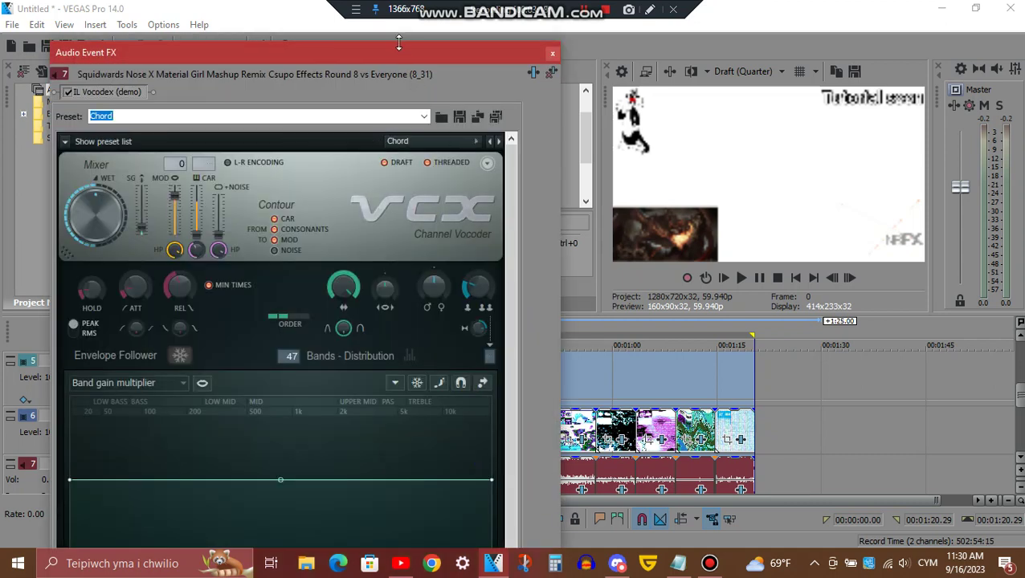
{"action": "mouse_move", "coordinate": [400, 56]}
{"action": "left_mouse_down"}
{"action": "mouse_move", "coordinate": [412, 273]}
{"action": "mouse_move", "coordinate": [414, 62]}
{"action": "left_mouse_up"}
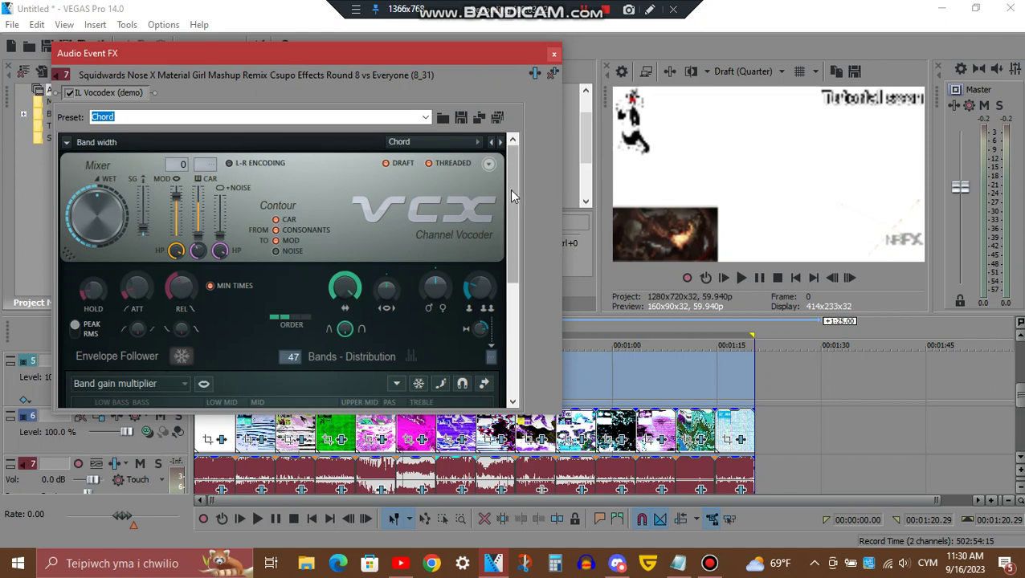
{"action": "left_click_drag", "start_coordinate": [511, 189], "coordinate": [518, 367]}
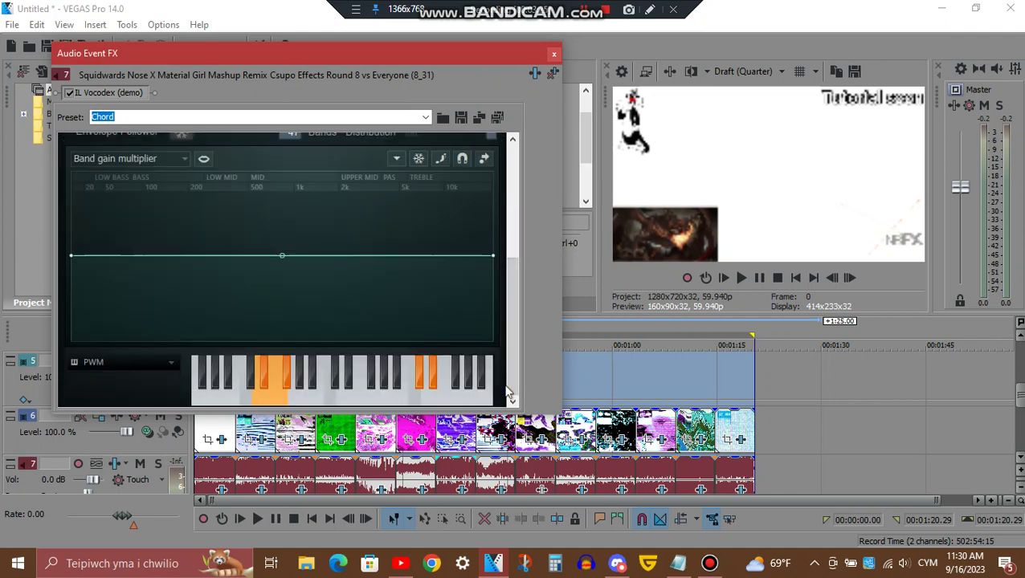